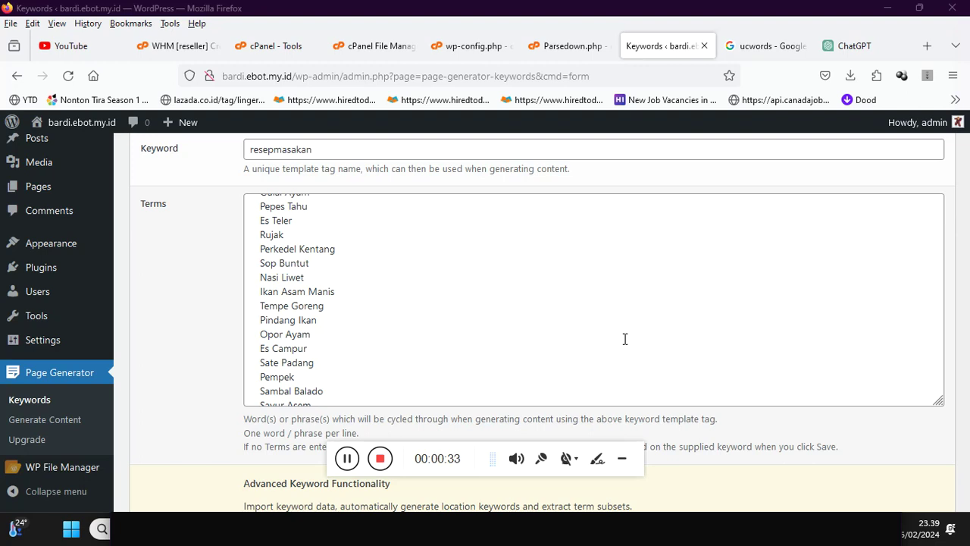
# - Review the list of dish-name terms of the resepmasakan keyword and save the keyword
pyautogui.click(214, 330)
pyautogui.press('F5')
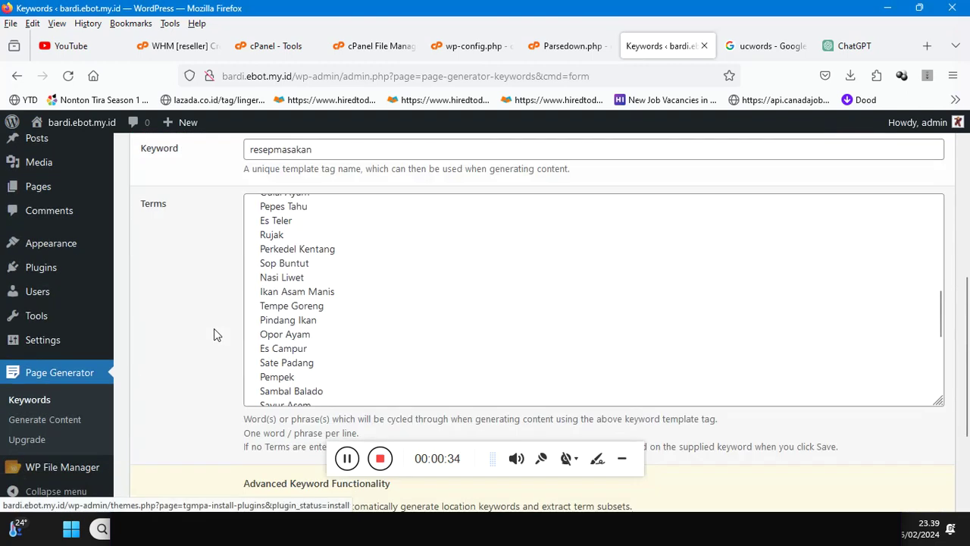
pyautogui.click(628, 462)
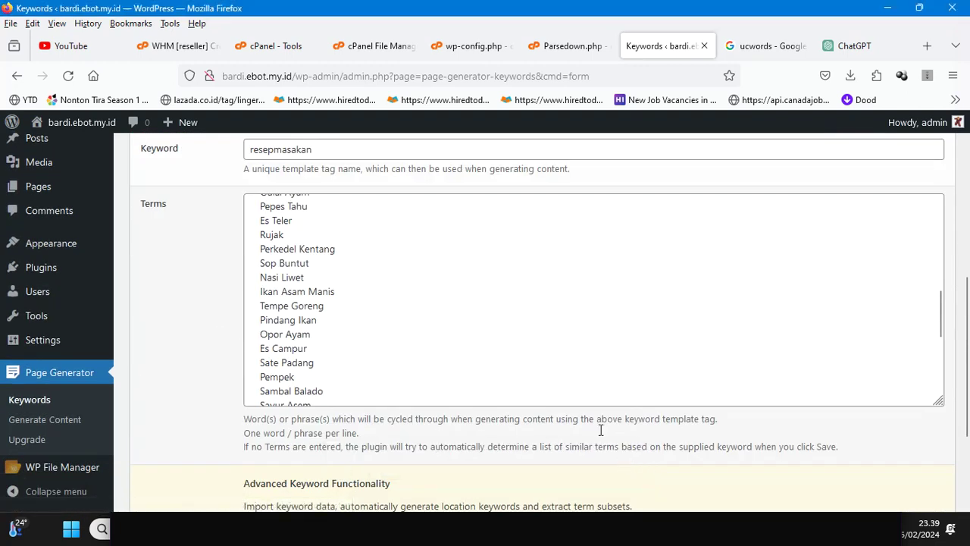
pyautogui.scroll(-4, 573, 388)
pyautogui.scroll(-2, 573, 388)
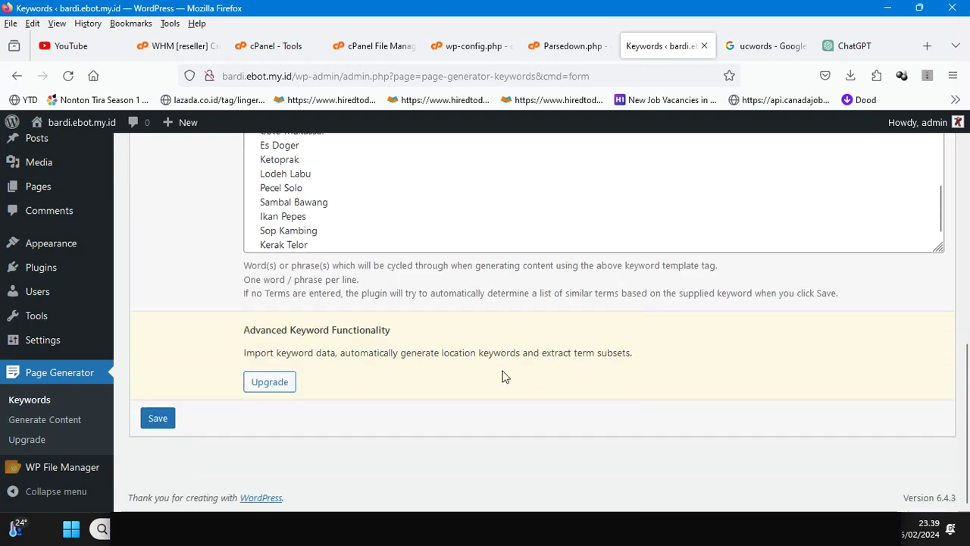
pyautogui.scroll(5, 524, 342)
pyautogui.scroll(3, 541, 339)
pyautogui.scroll(-6, 795, 397)
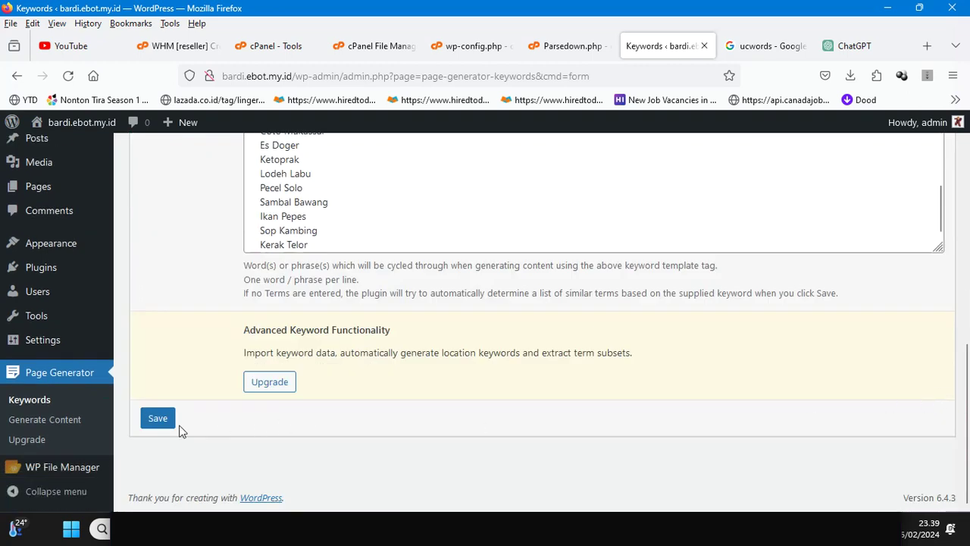
pyautogui.click(166, 423)
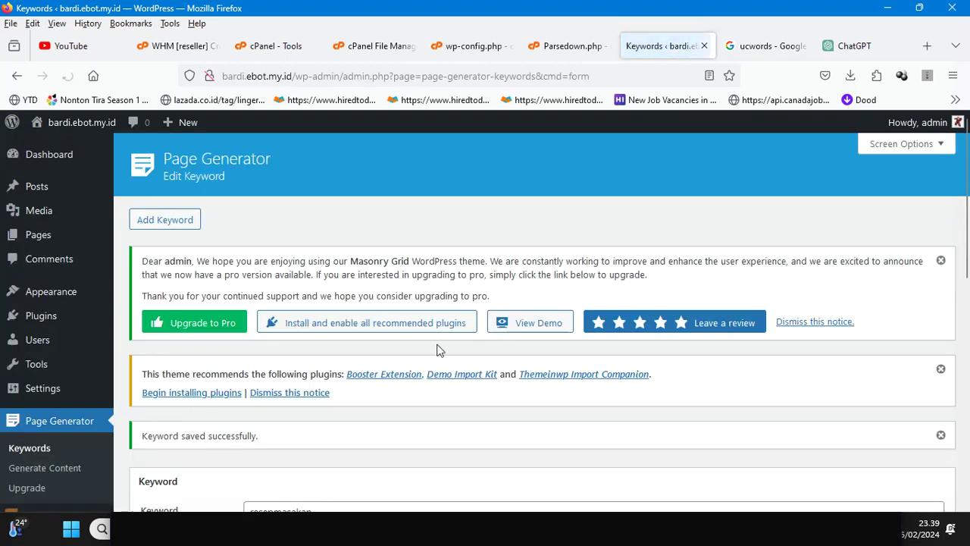
# - Open the {ironman} content group for editing and replace its title with the resepmasakan keyword
pyautogui.scroll(-5, 435, 345)
pyautogui.click(60, 424)
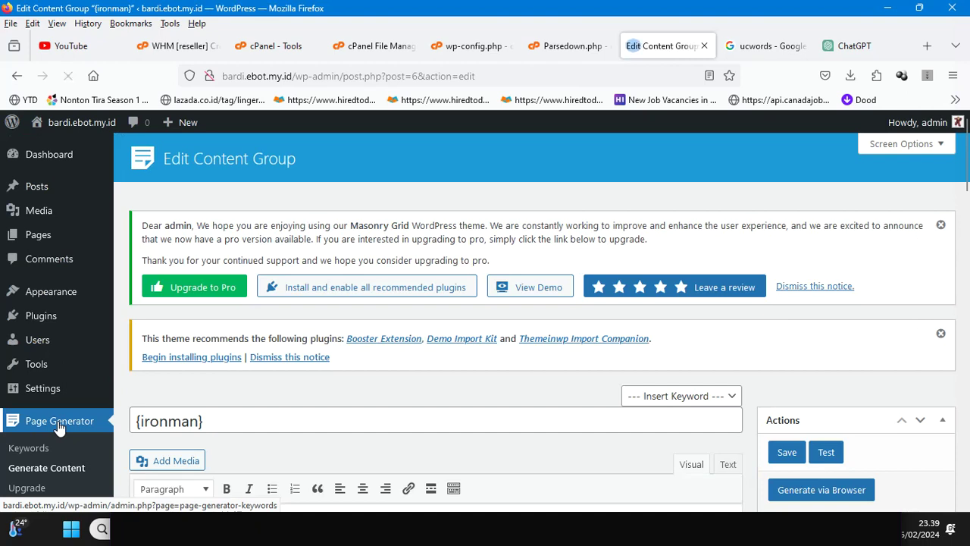
pyautogui.scroll(-3, 182, 353)
pyautogui.click(675, 182)
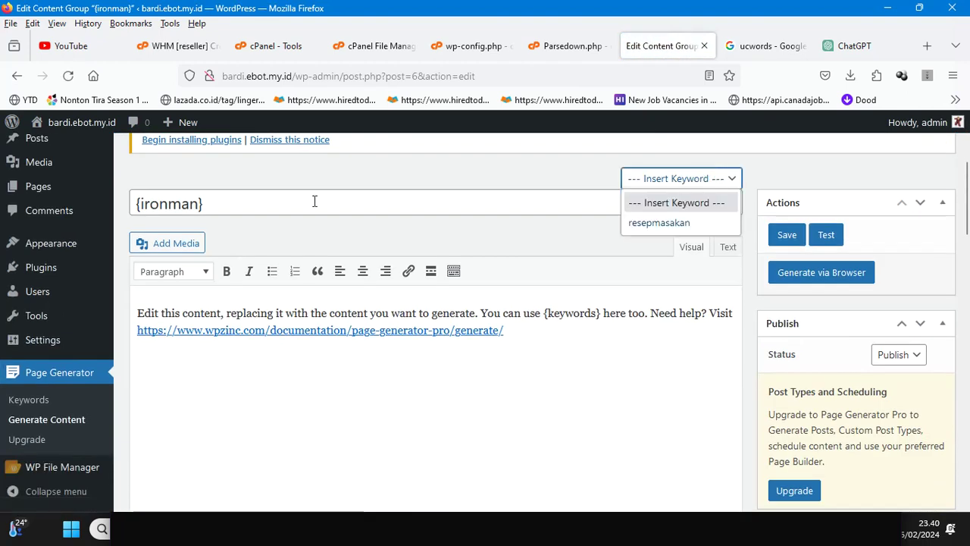
pyautogui.moveTo(333, 199); pyautogui.dragTo(43, 199)
pyautogui.press('BackSpace')
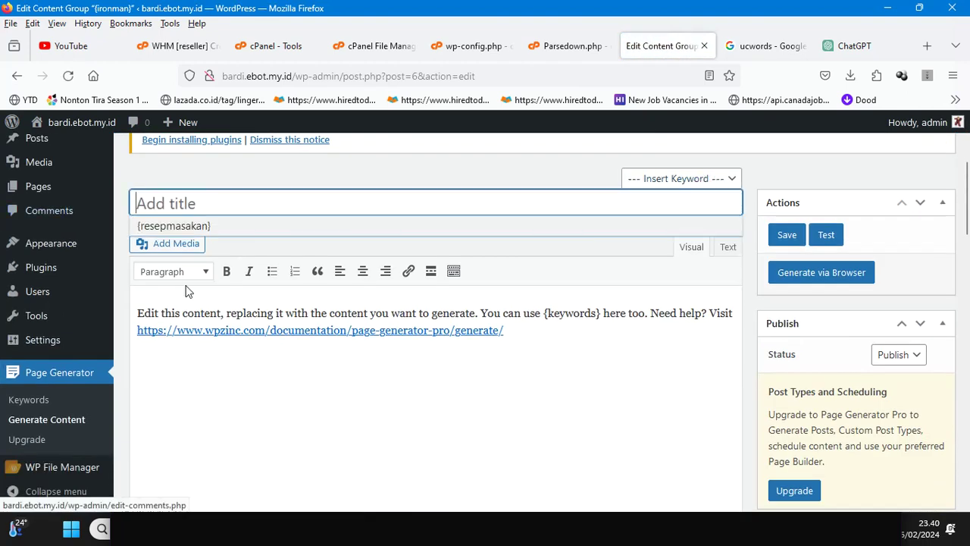
pyautogui.click(731, 184)
pyautogui.click(686, 226)
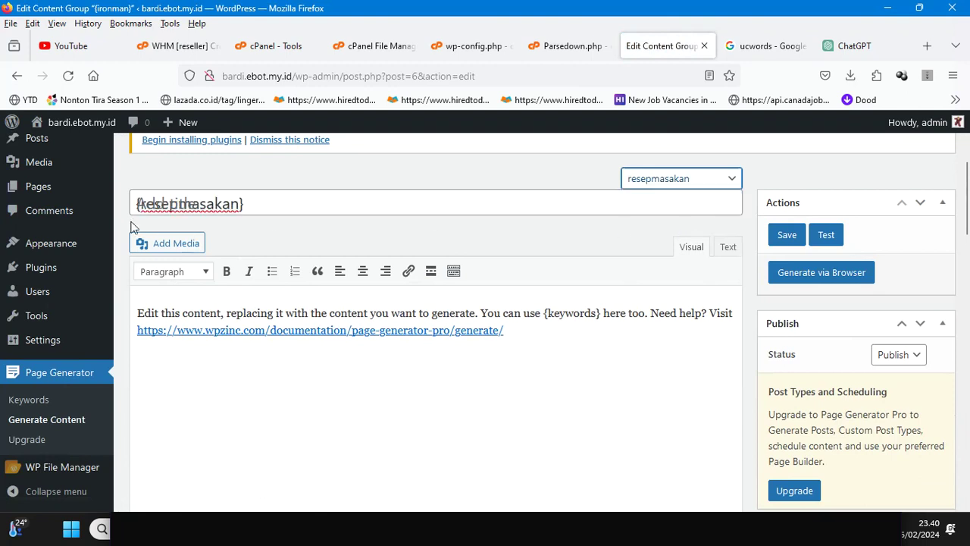
# - Add "Resep Masakan" before the keyword so the title reads "Resep Masakan {resepmasakan}"
pyautogui.click(262, 202)
pyautogui.press('BackSpace')
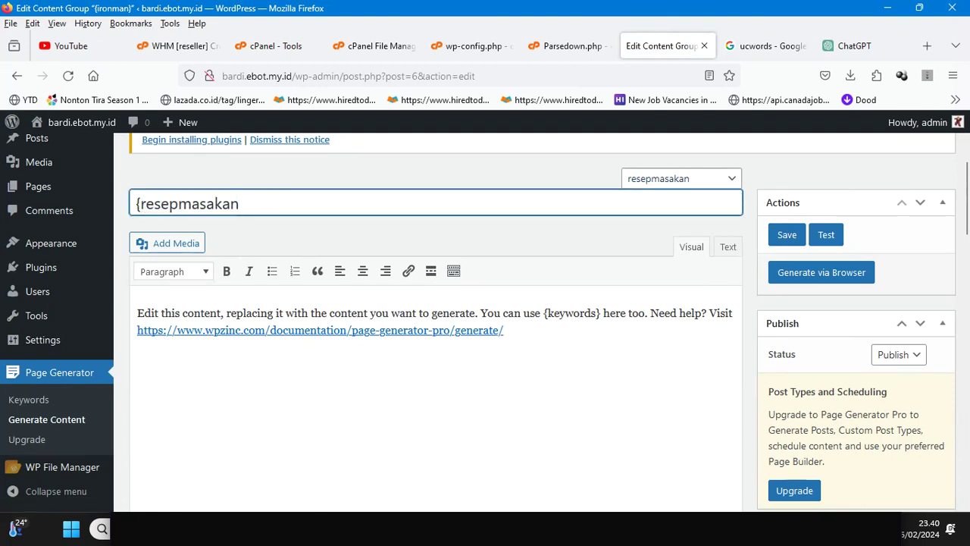
pyautogui.write('}')
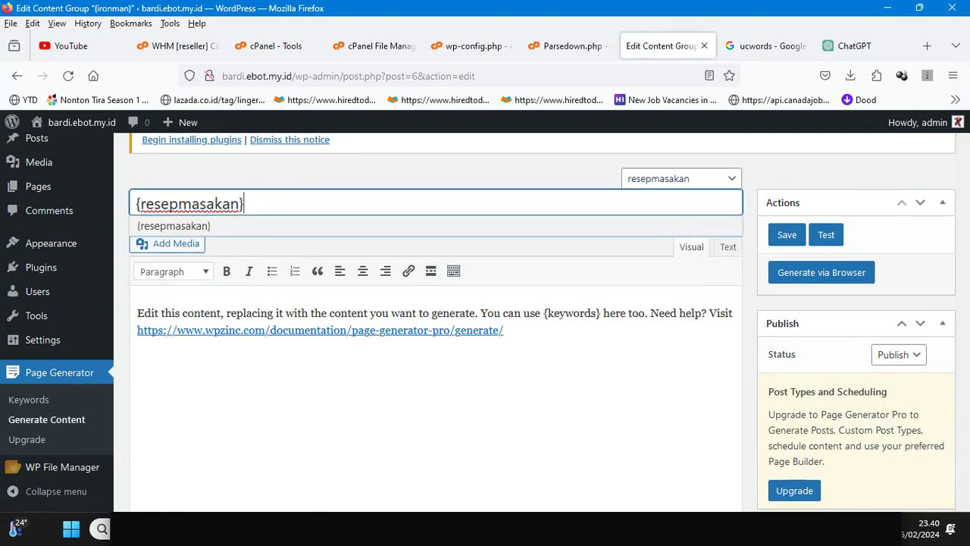
pyautogui.click(133, 205)
pyautogui.write('Resep Masakan')
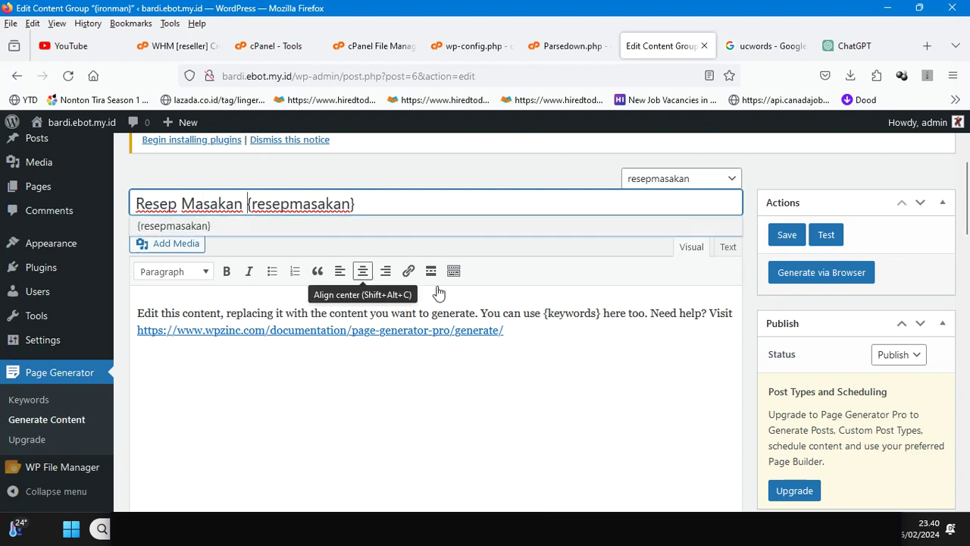
# - Save the content group with its new title
pyautogui.moveTo(137, 329); pyautogui.dragTo(594, 337)
pyautogui.scroll(-2, 611, 339)
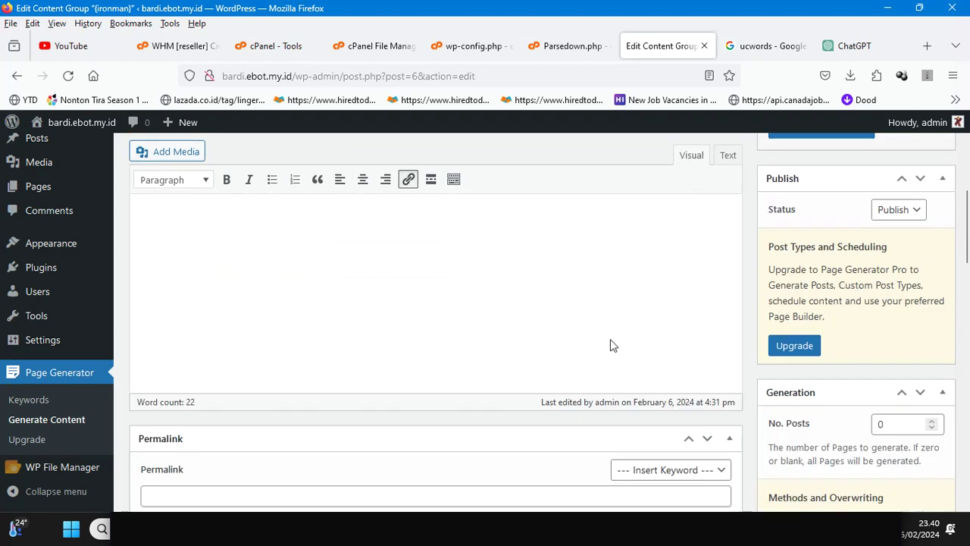
pyautogui.scroll(1, 610, 339)
pyautogui.click(781, 162)
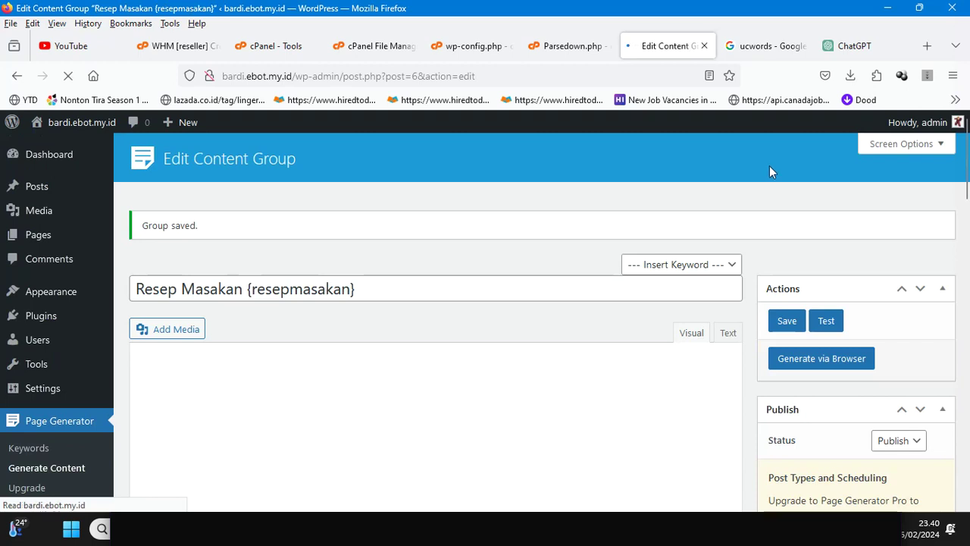
# - Examine the content group's publish, generation, permalink, author and discussion settings and the upgrade feature list
pyautogui.scroll(-2, 806, 327)
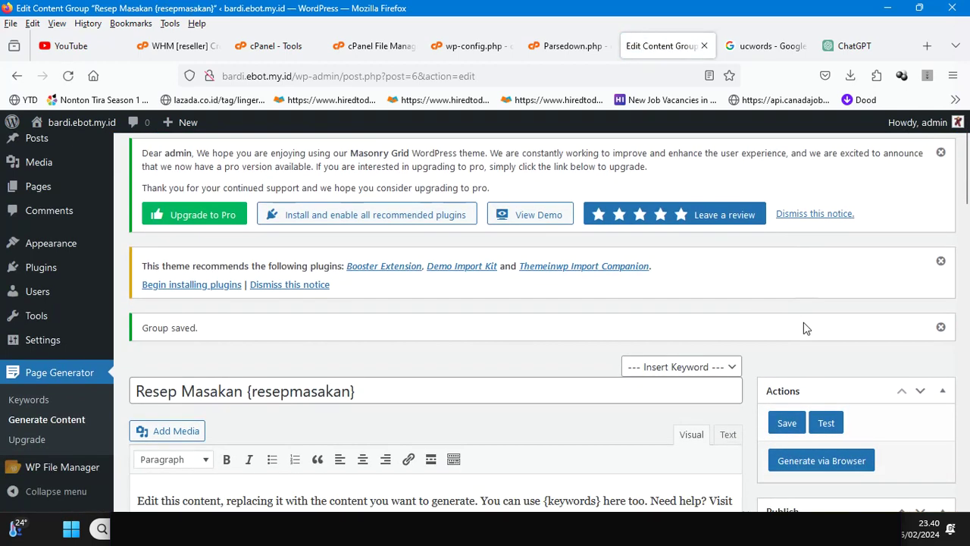
pyautogui.scroll(-10, 803, 322)
pyautogui.scroll(3, 803, 322)
pyautogui.scroll(3, 872, 308)
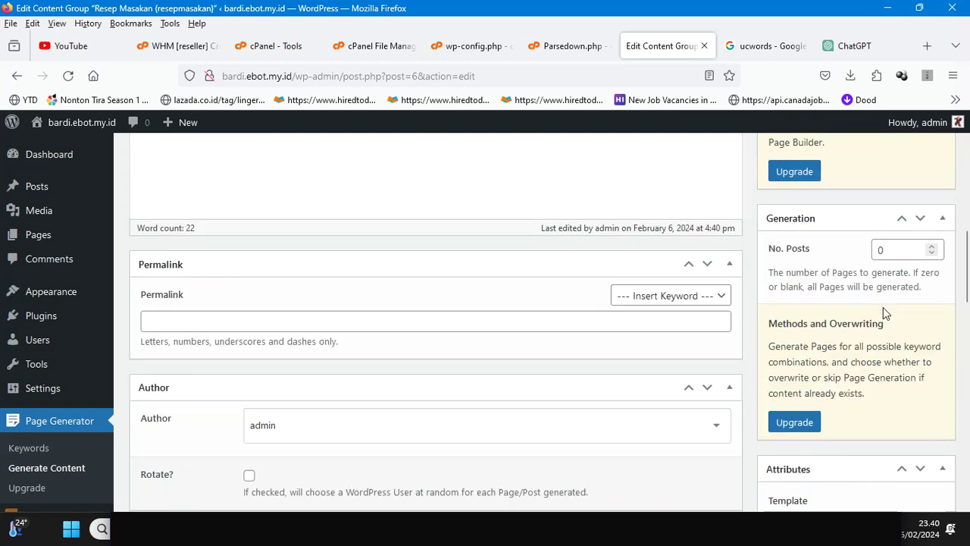
pyautogui.scroll(4, 883, 307)
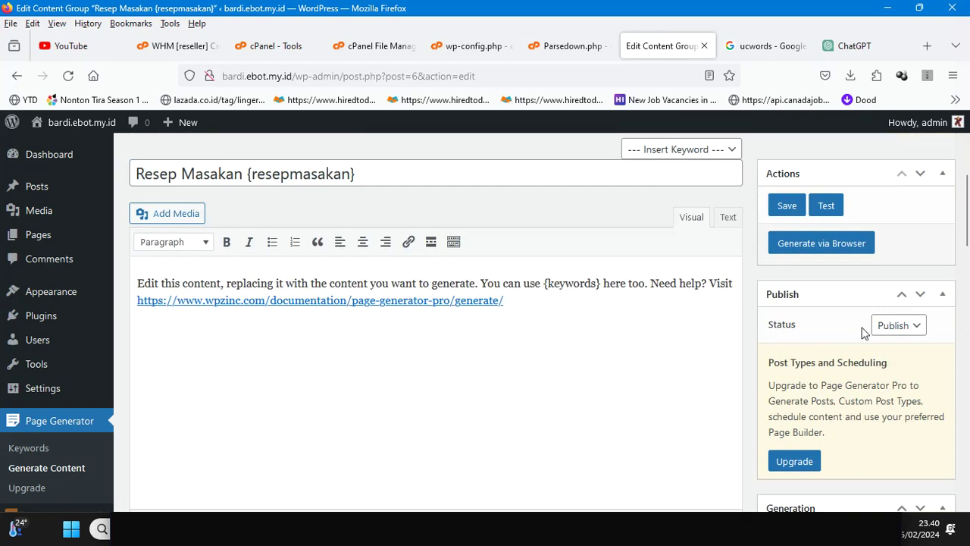
pyautogui.scroll(3, 856, 330)
pyautogui.scroll(-7, 856, 330)
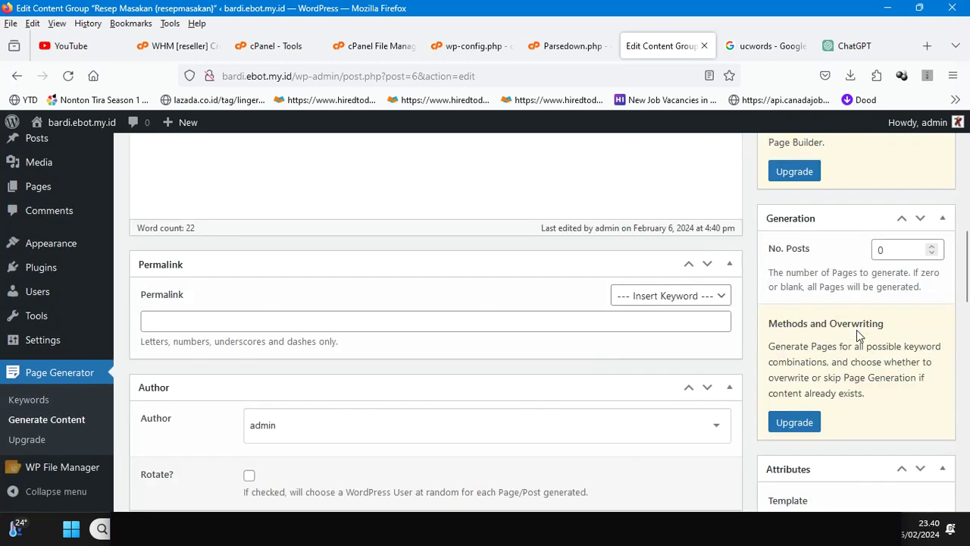
pyautogui.scroll(-5, 856, 329)
pyautogui.scroll(2, 856, 329)
pyautogui.scroll(-6, 856, 329)
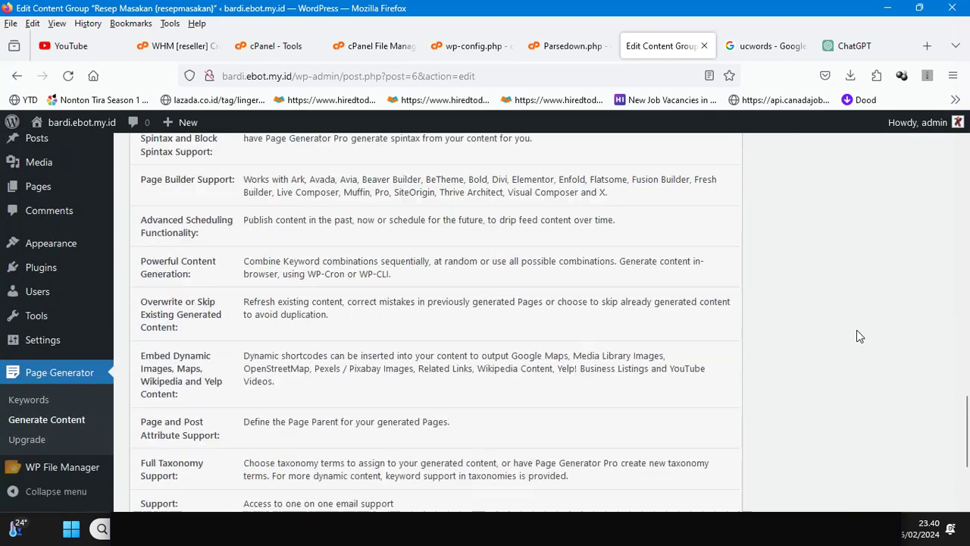
pyautogui.scroll(-3, 856, 330)
pyautogui.scroll(8, 856, 330)
pyautogui.scroll(10, 856, 329)
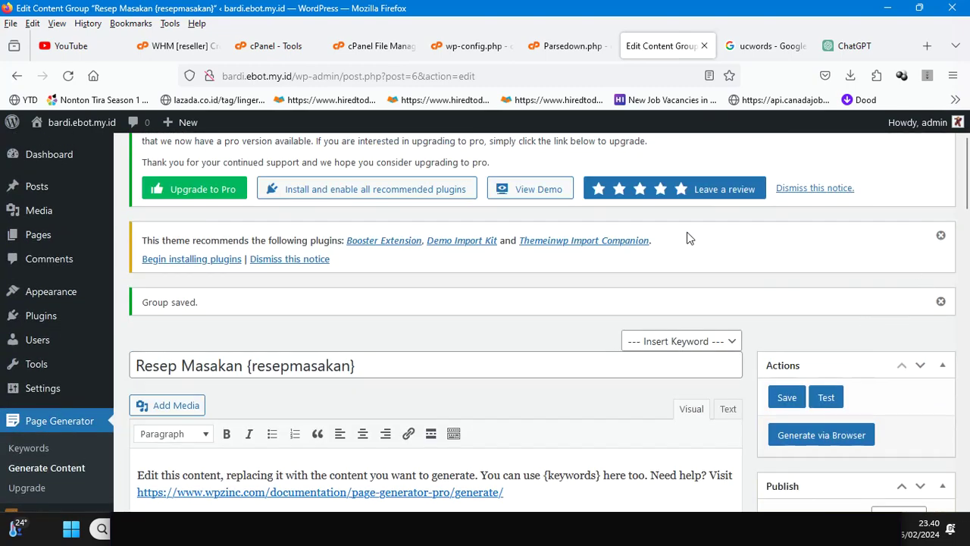
pyautogui.scroll(2, 720, 253)
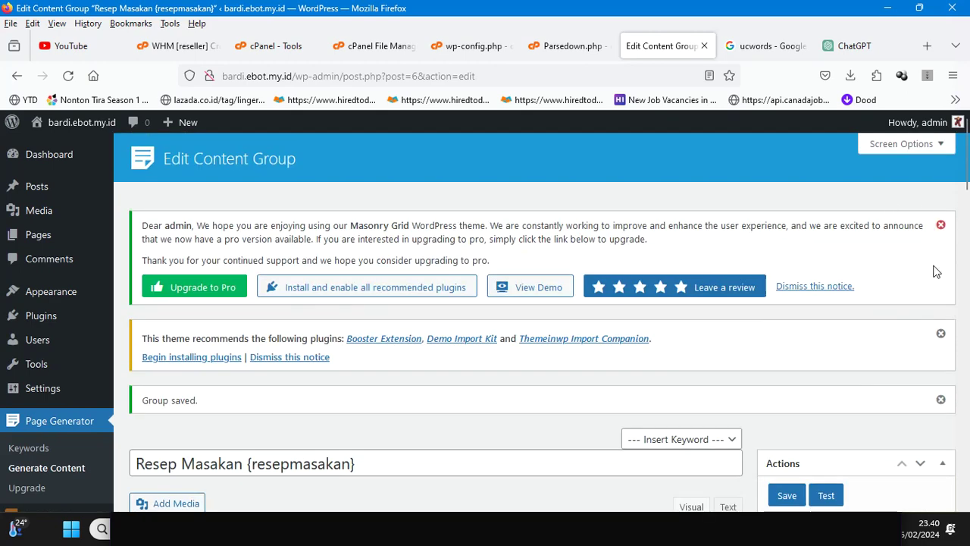
pyautogui.scroll(-3, 759, 360)
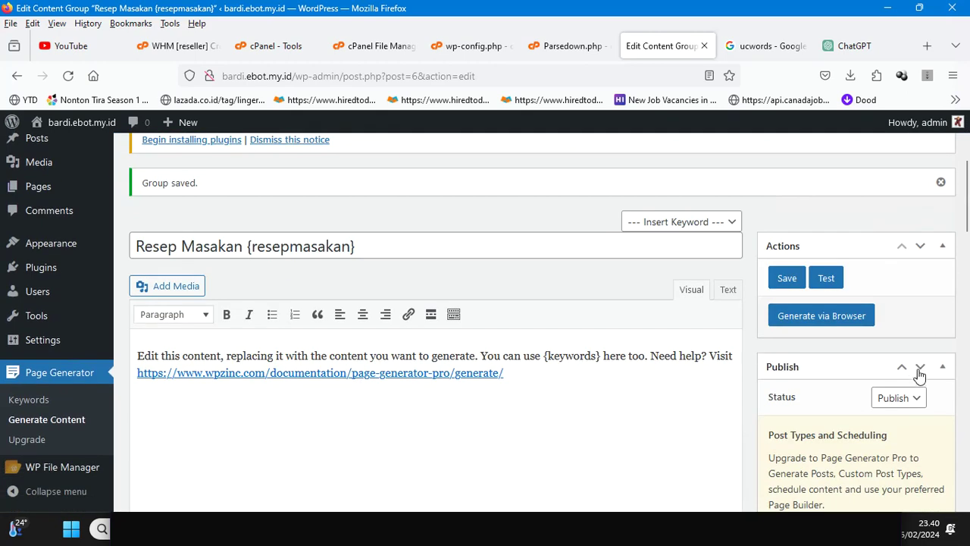
pyautogui.scroll(-2, 918, 371)
pyautogui.scroll(1, 940, 223)
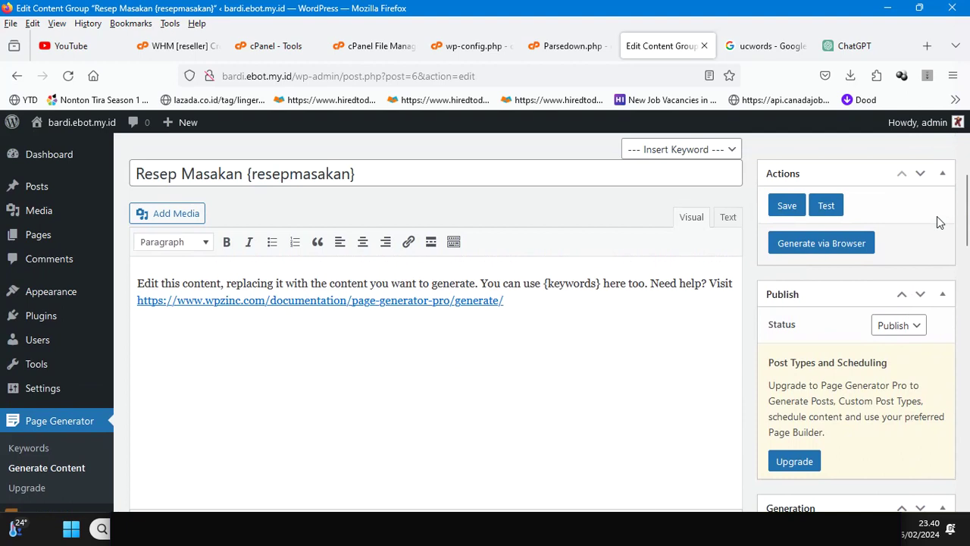
# - Move the Publish box above the Actions box and return it to its original position
pyautogui.click(900, 300)
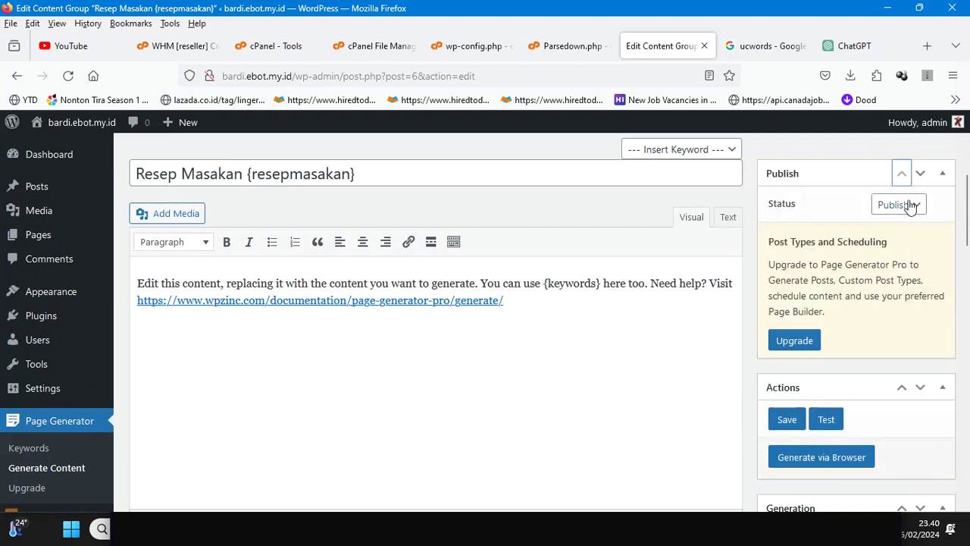
pyautogui.click(920, 174)
pyautogui.scroll(-5, 928, 354)
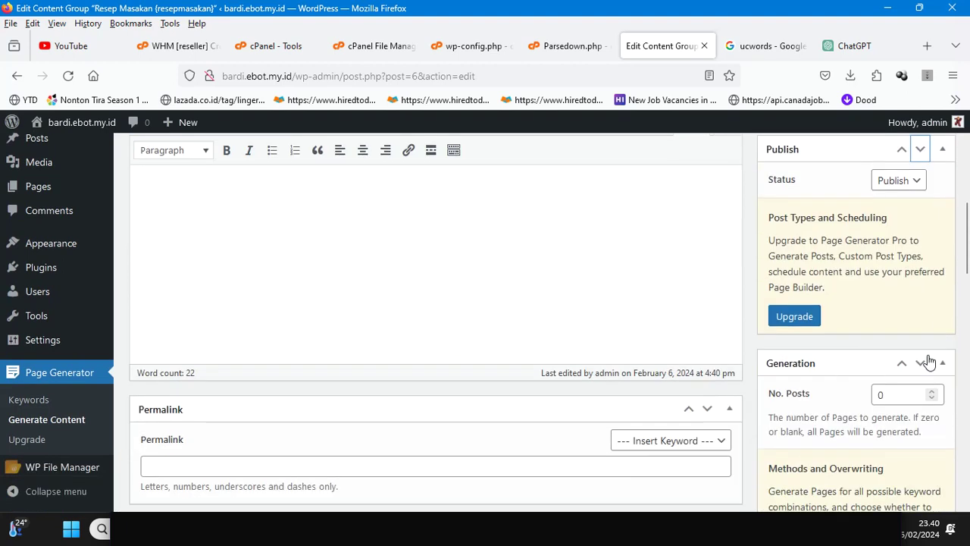
pyautogui.scroll(-3, 927, 354)
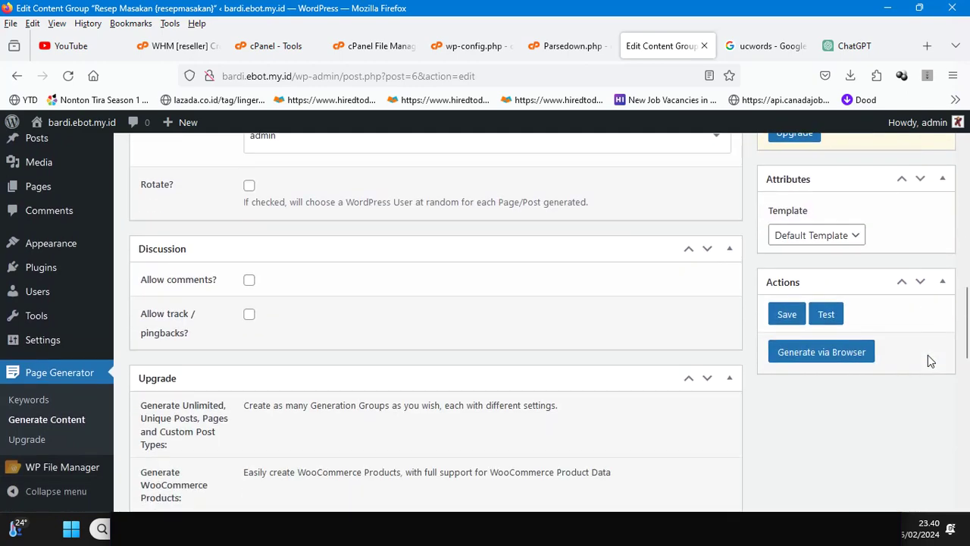
pyautogui.scroll(-3, 723, 383)
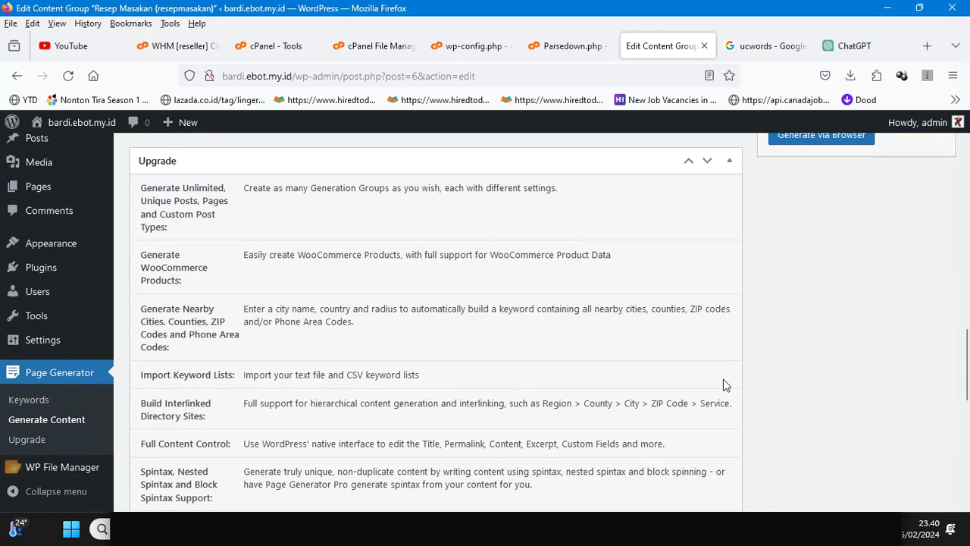
pyautogui.scroll(4, 723, 385)
pyautogui.scroll(10, 723, 384)
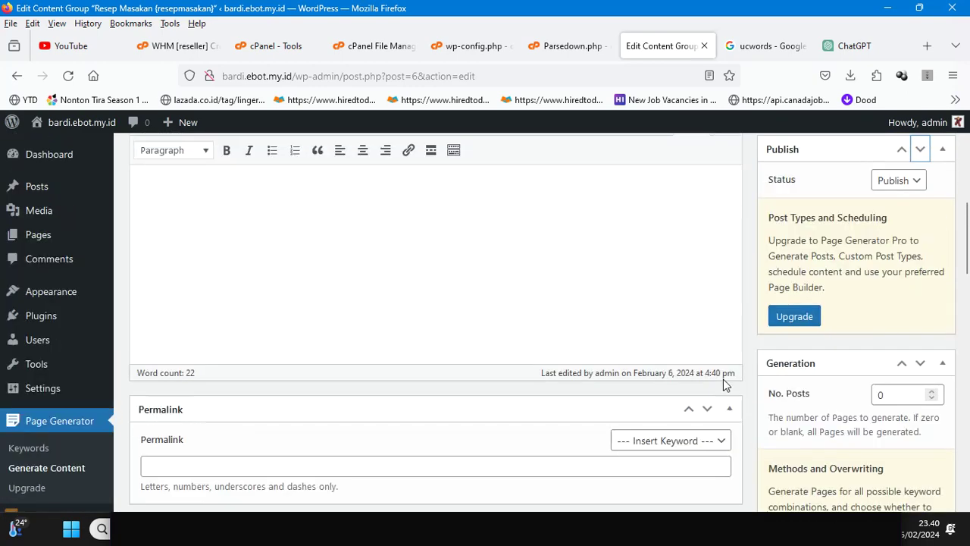
pyautogui.scroll(-4, 869, 329)
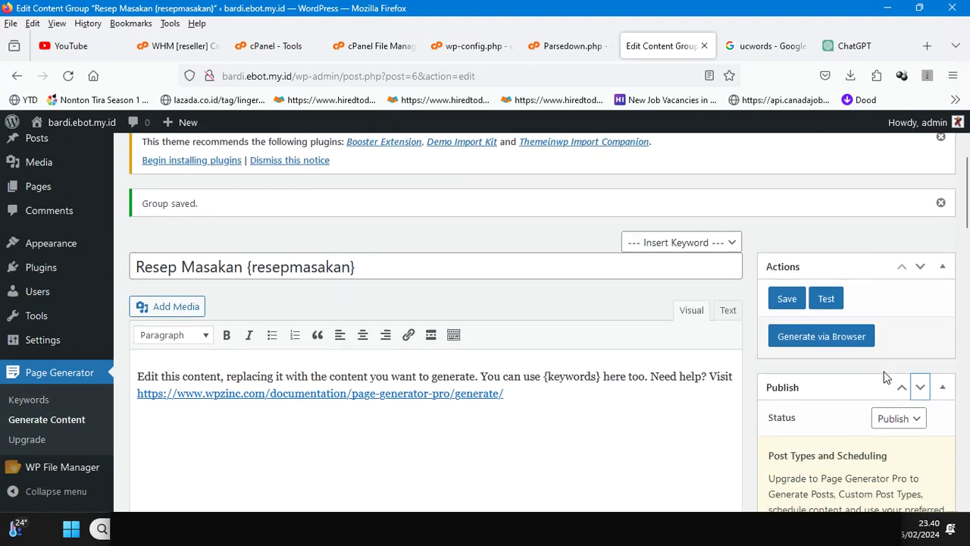
# - Generate all pages from the content group in the browser and follow the log of created pages
pyautogui.click(821, 243)
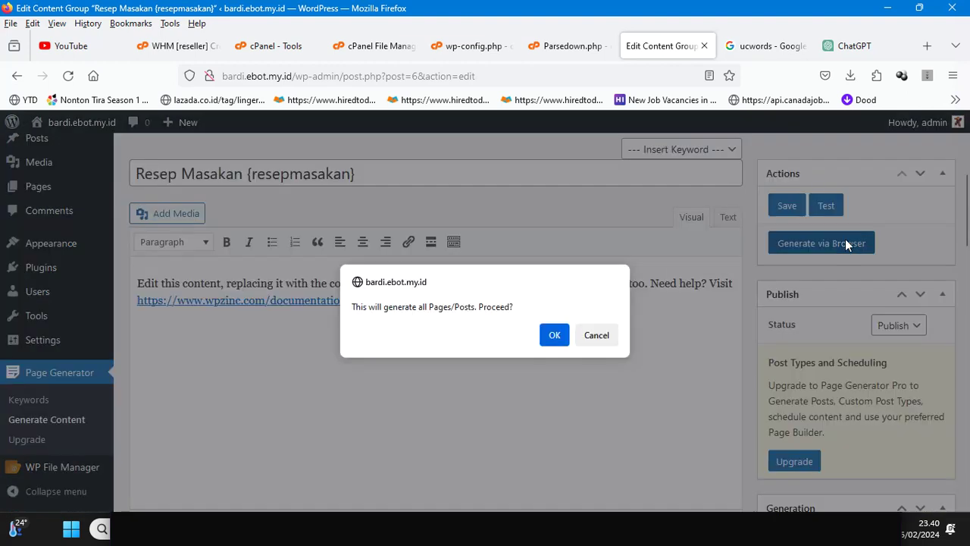
pyautogui.click(559, 336)
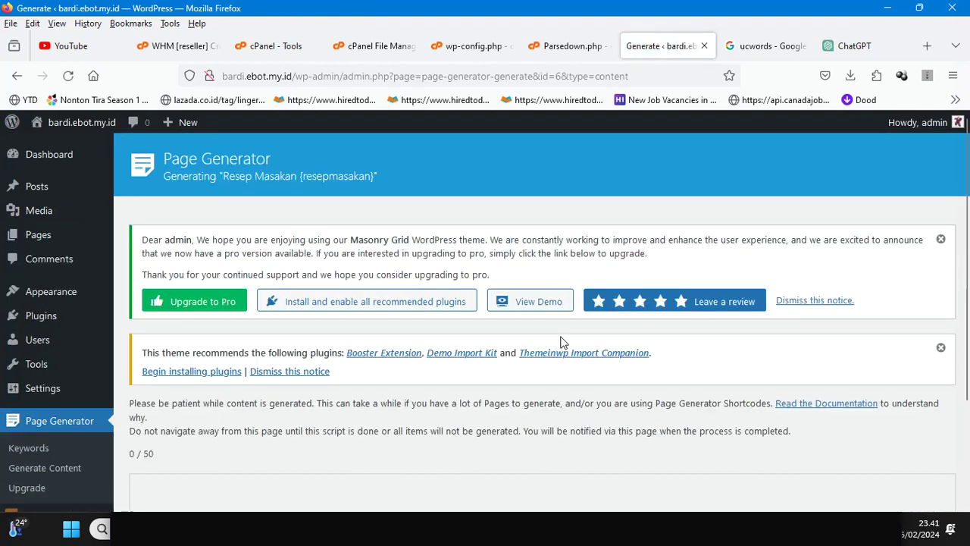
pyautogui.scroll(-3, 561, 342)
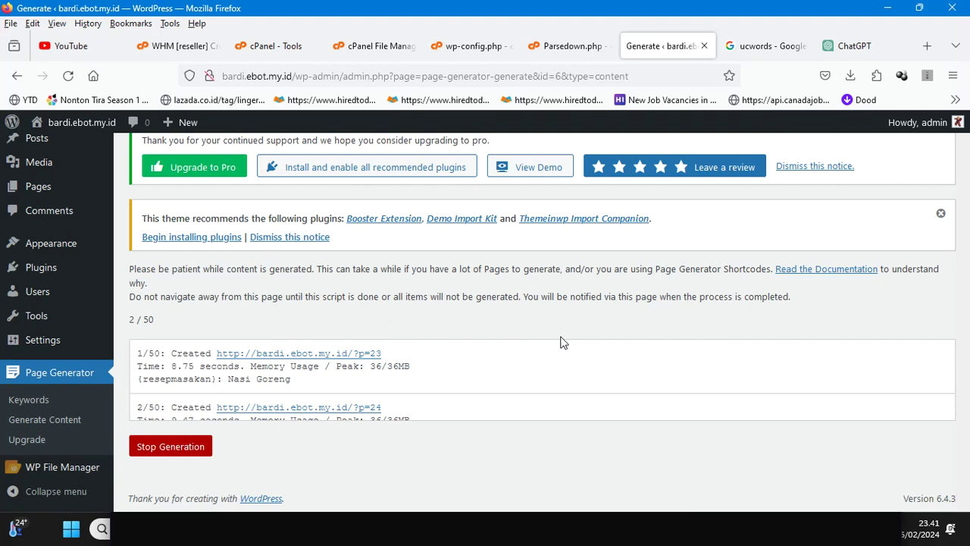
pyautogui.scroll(-1, 539, 352)
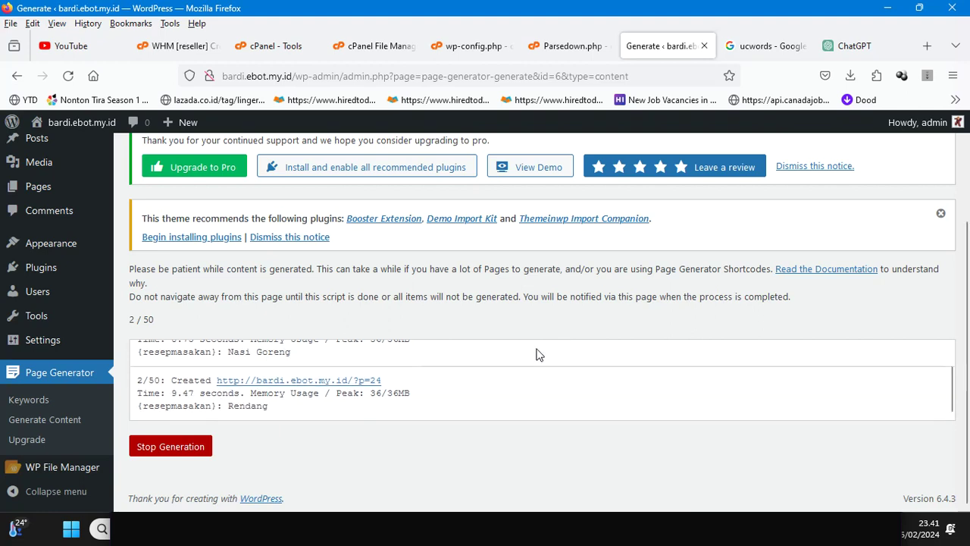
pyautogui.scroll(1, 531, 363)
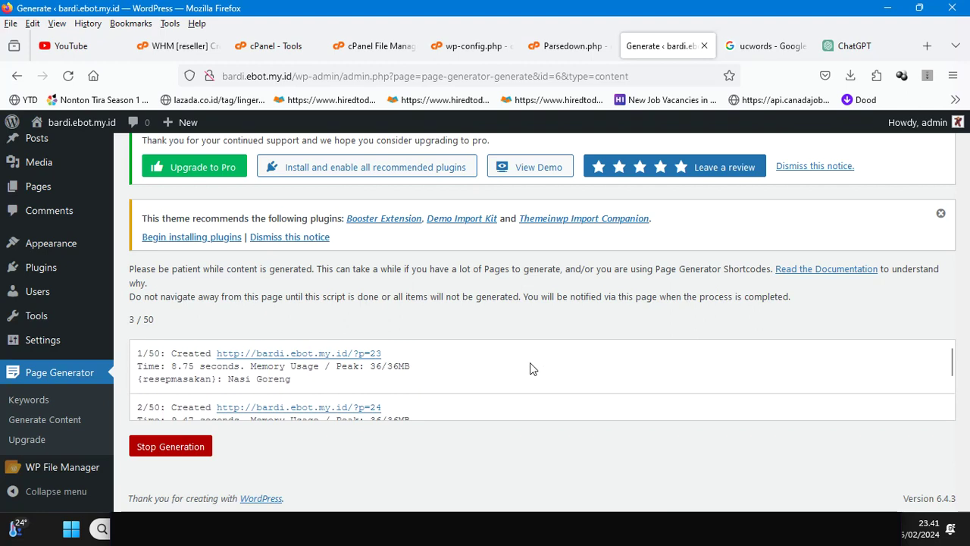
pyautogui.scroll(-2, 530, 362)
pyautogui.scroll(2, 530, 362)
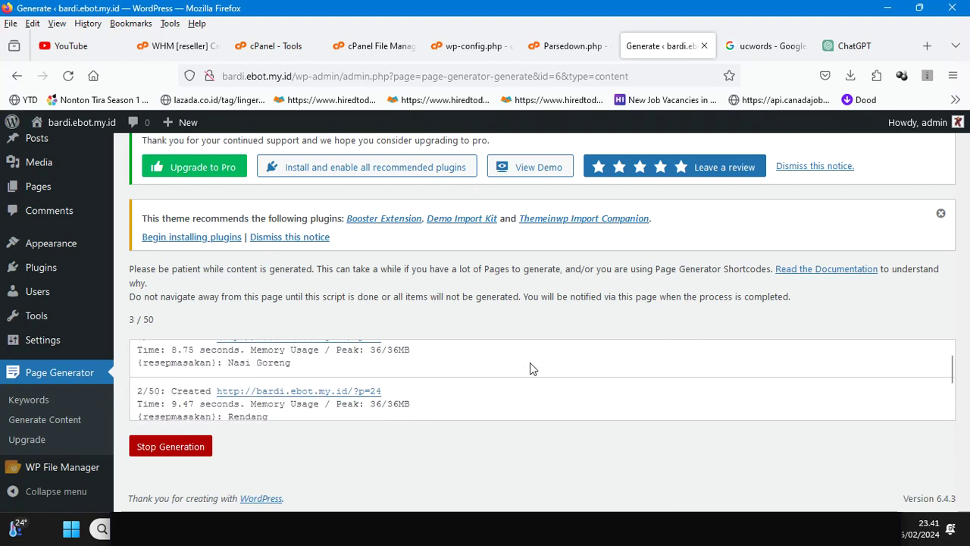
# - Follow the generation log through the sixth recipe page, and stop the generation run before all 50 pages are created
pyautogui.scroll(-2, 529, 362)
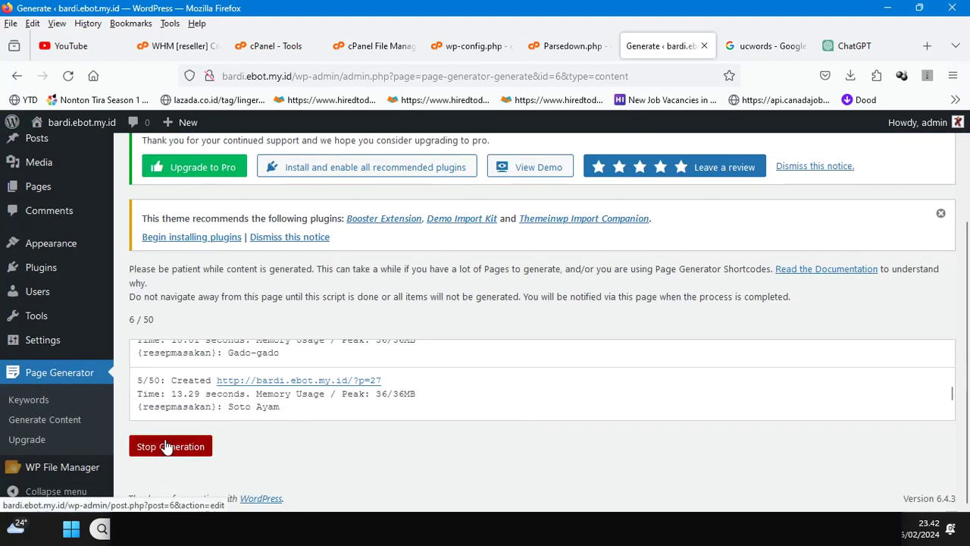
pyautogui.click(191, 452)
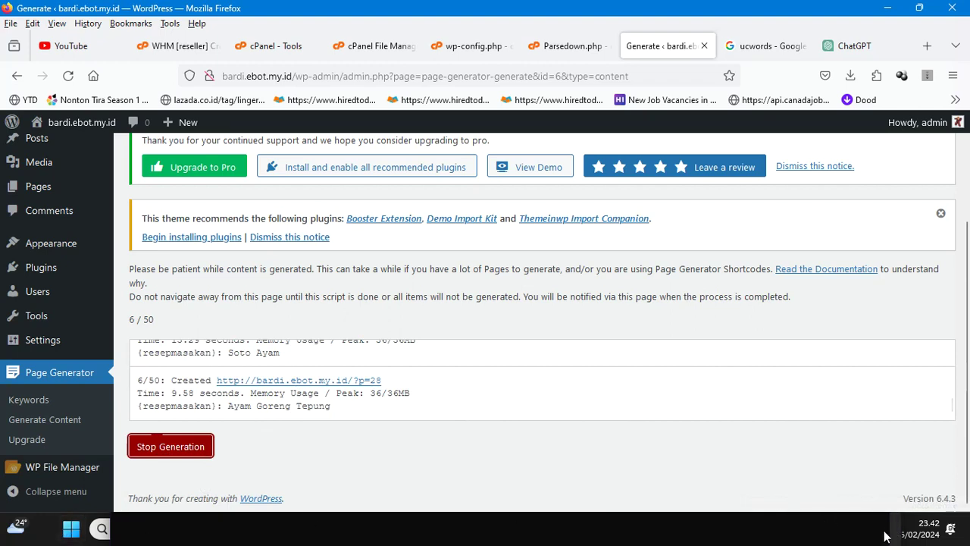
pyautogui.press('super+x')
pyautogui.press('i')
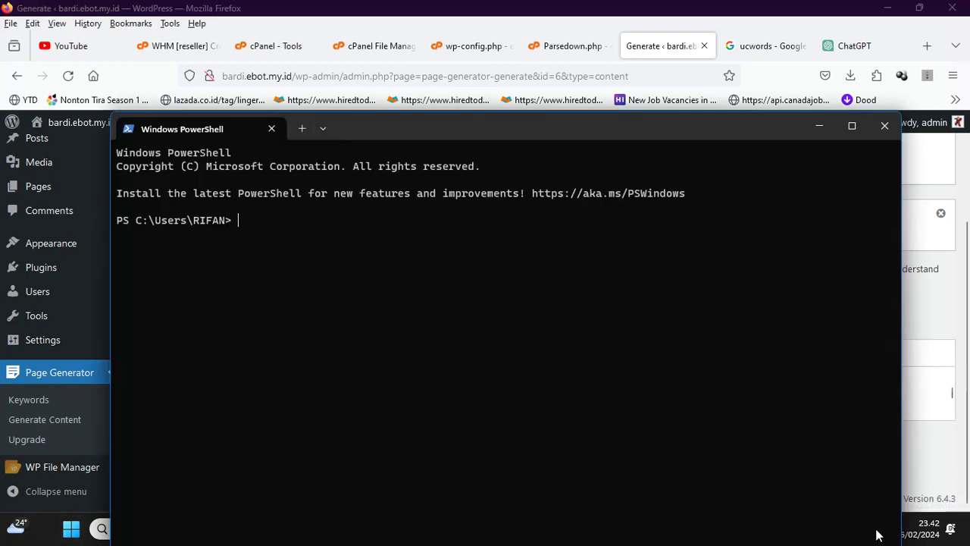
pyautogui.click(888, 122)
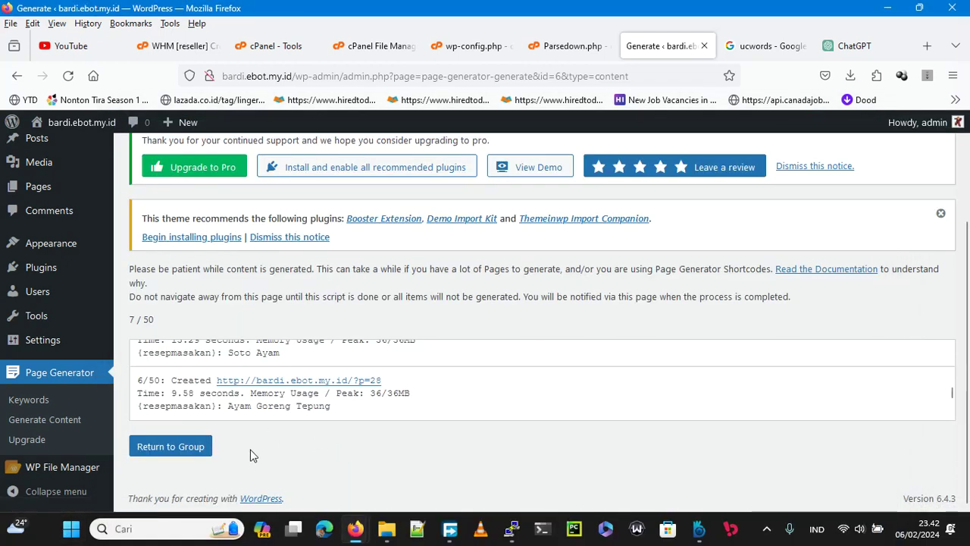
# - Look back through the log of created pages and visit the site's public front page
pyautogui.scroll(3, 369, 398)
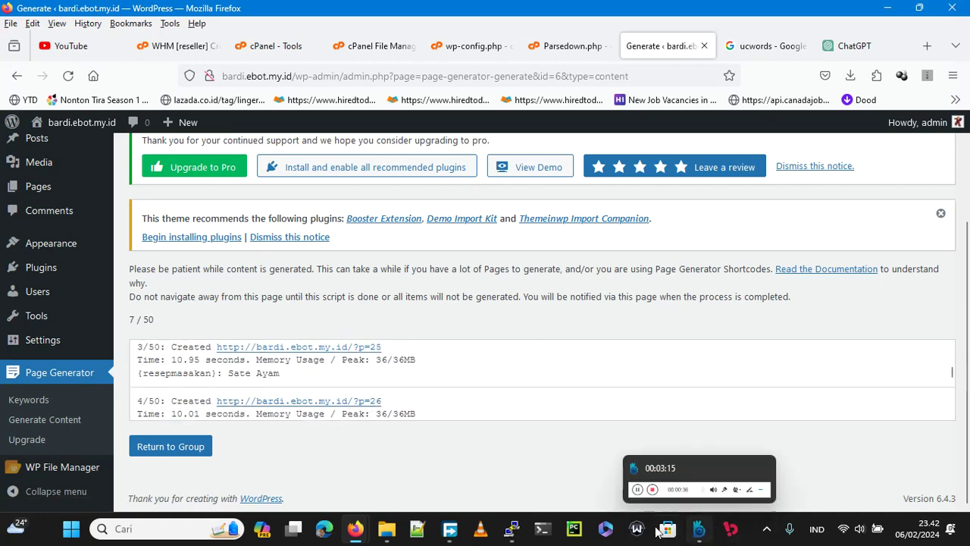
pyautogui.scroll(2, 80, 189)
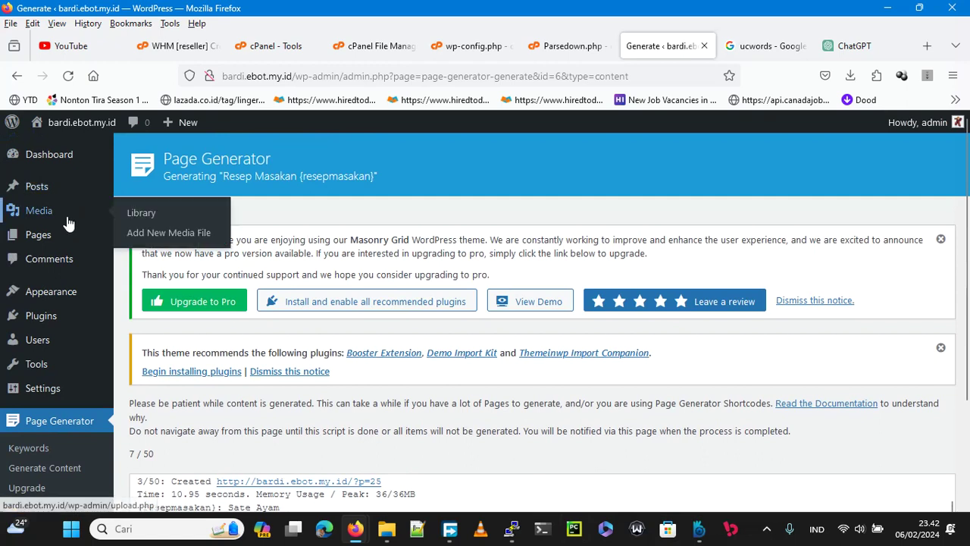
pyautogui.moveTo(79, 127)
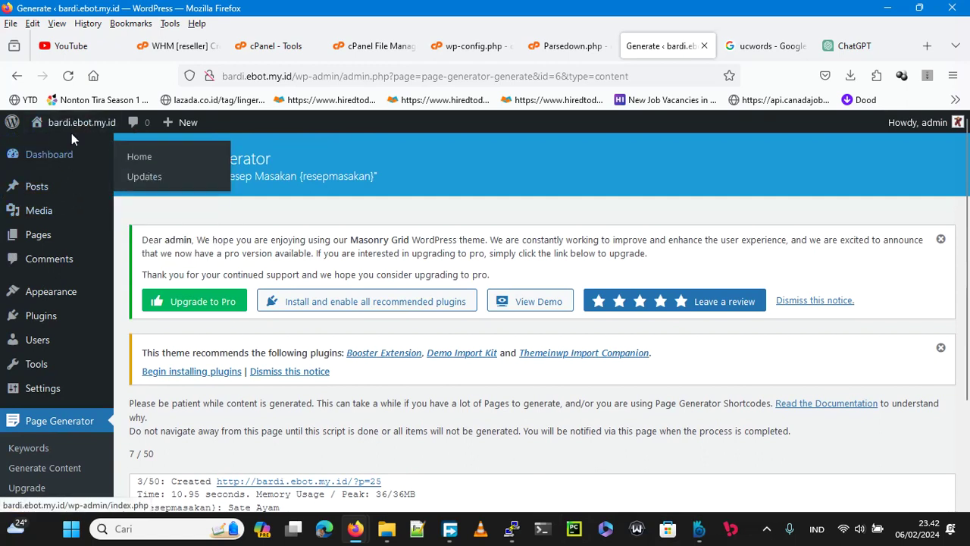
pyautogui.click(68, 150)
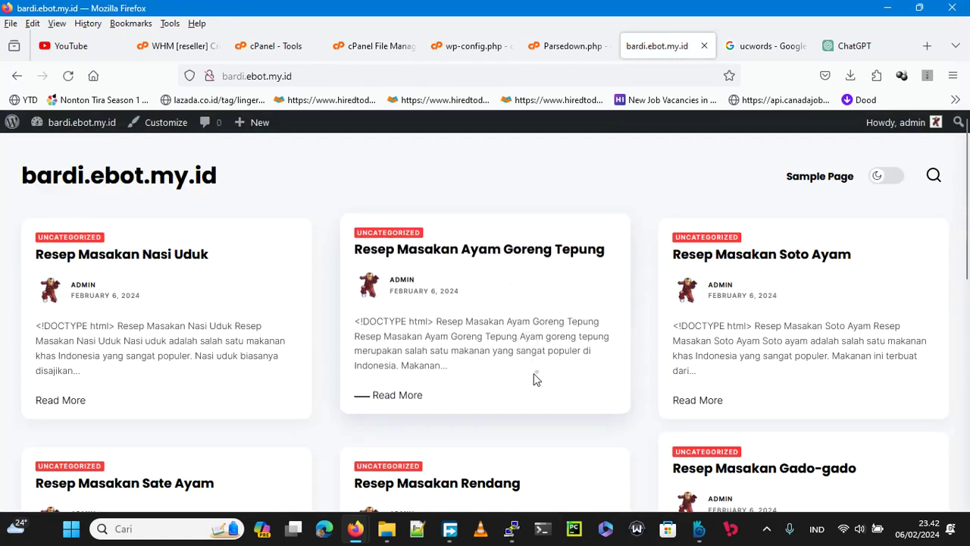
# - Open the "Resep Masakan Nasi Uduk" post and check how its title and opening text are rendered
pyautogui.click(194, 258)
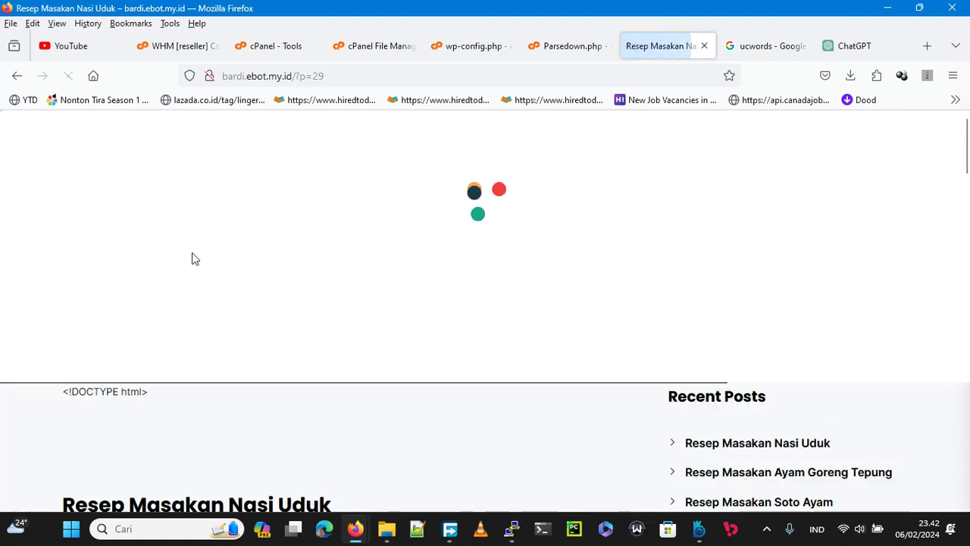
pyautogui.scroll(-4, 258, 269)
pyautogui.scroll(3, 265, 267)
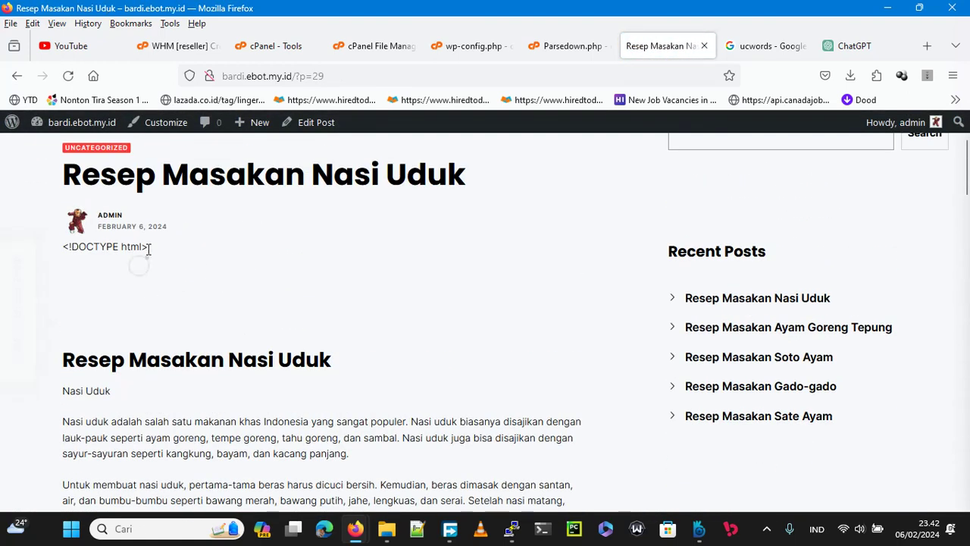
# - Return to the site's front page and look through the grid of generated recipe posts
pyautogui.click(17, 74)
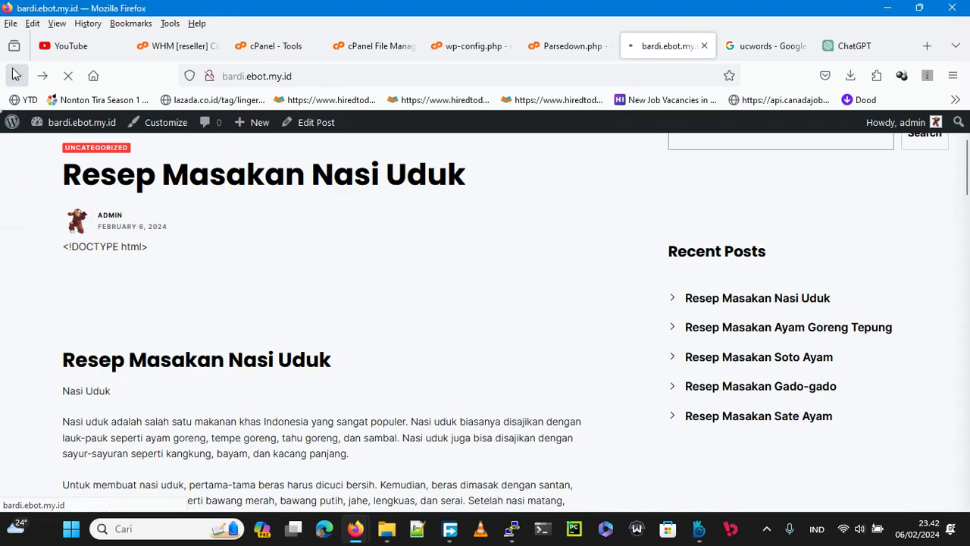
pyautogui.scroll(-5, 598, 336)
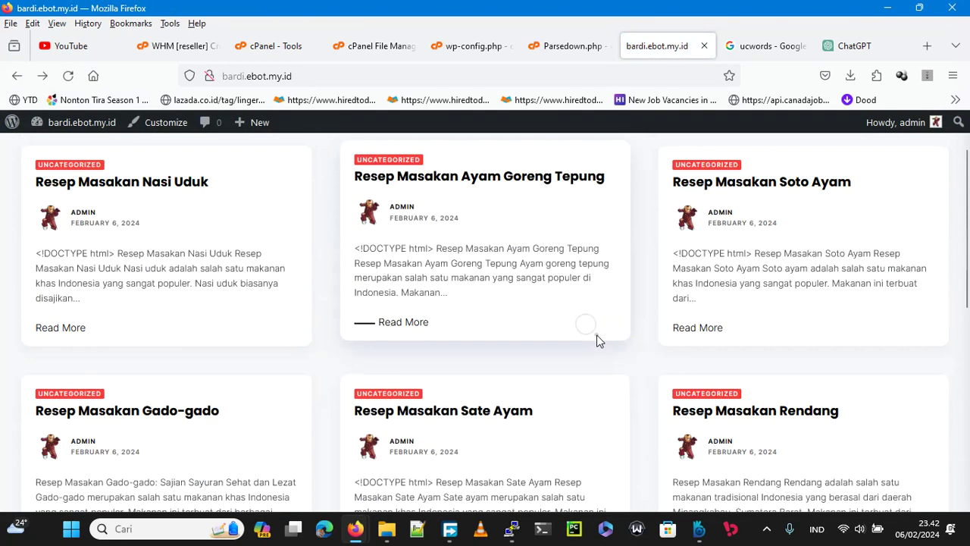
pyautogui.scroll(1, 598, 341)
pyautogui.scroll(1, 599, 341)
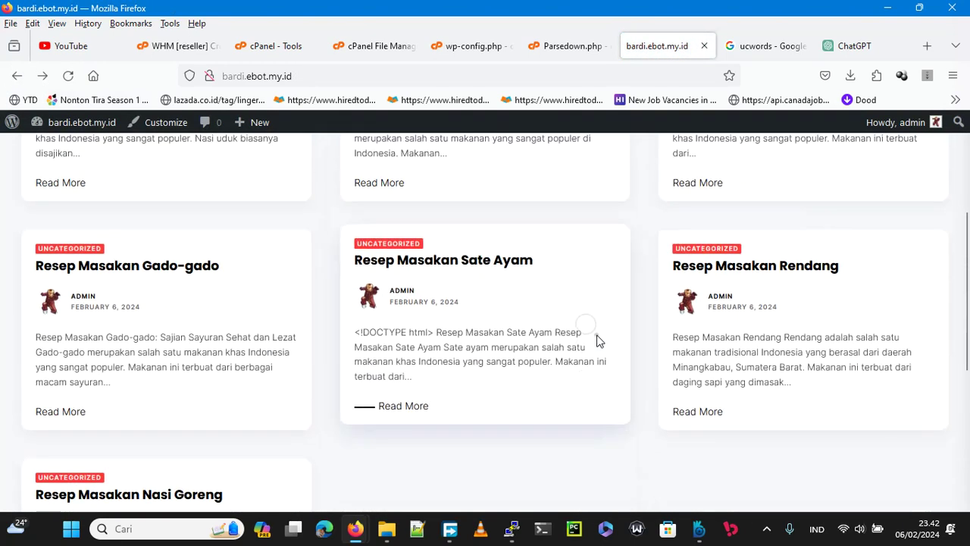
# - Open the "Resep Masakan Sate Ayam" post and read through its ingredients, cooking steps and tips to the end of the article
pyautogui.click(459, 262)
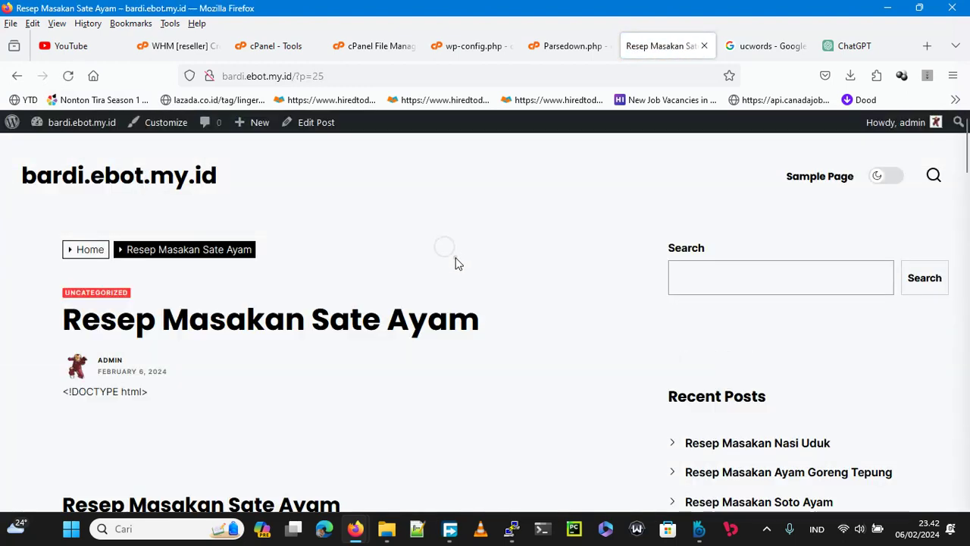
pyautogui.scroll(-3, 455, 264)
pyautogui.scroll(1, 454, 264)
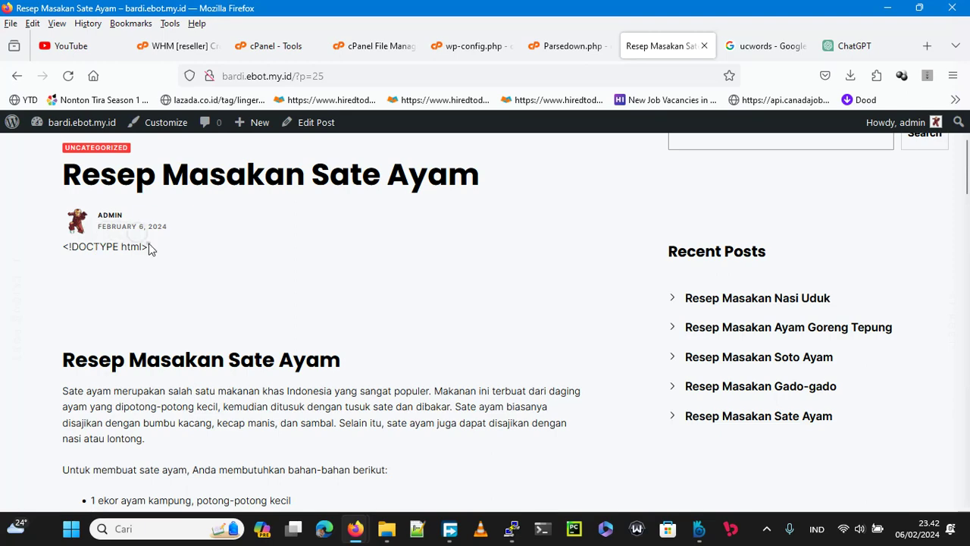
pyautogui.scroll(-15, 189, 267)
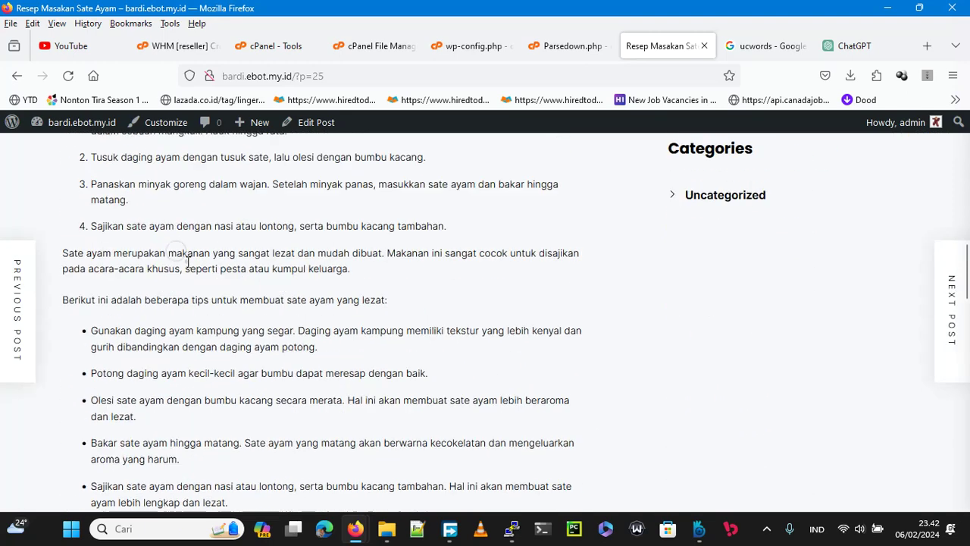
pyautogui.scroll(7, 190, 268)
pyautogui.scroll(10, 190, 267)
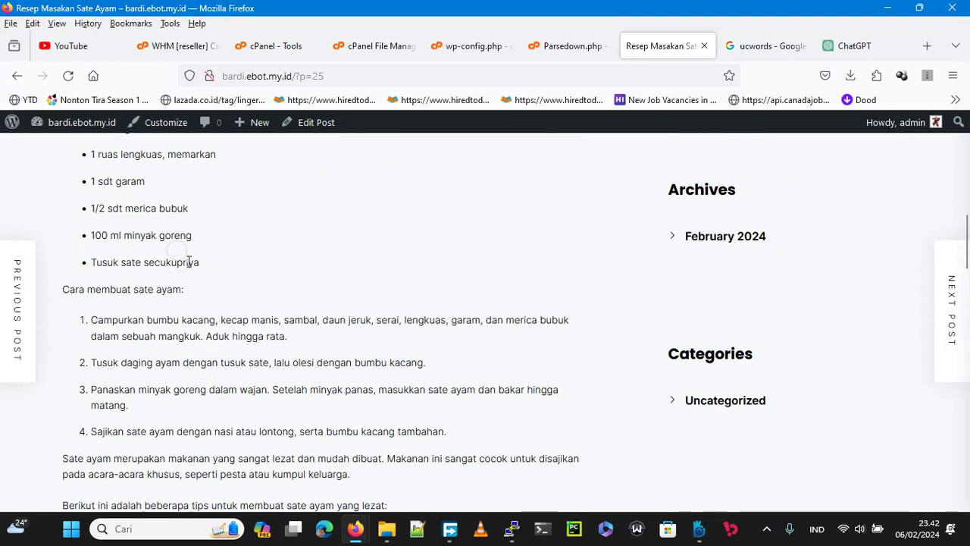
pyautogui.scroll(-4, 265, 324)
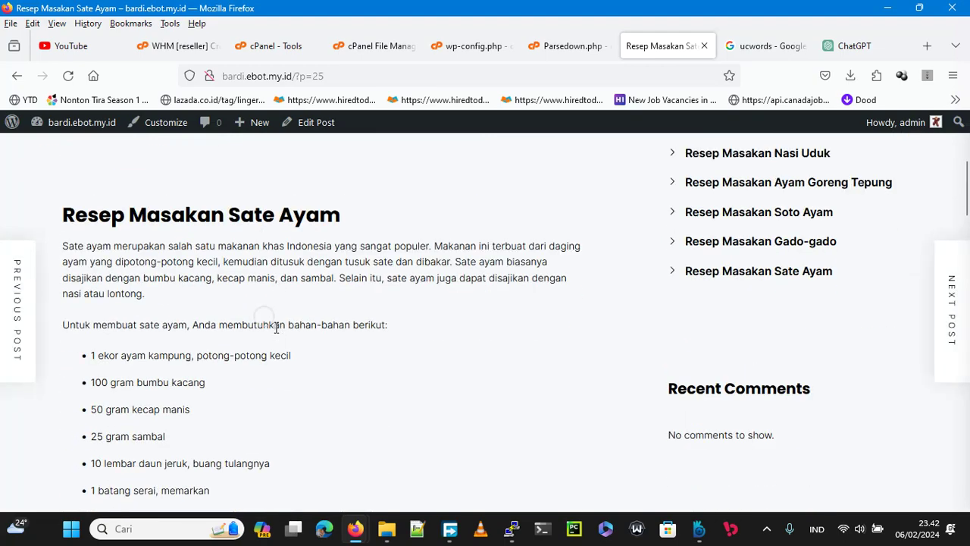
pyautogui.scroll(2, 273, 325)
pyautogui.scroll(-10, 275, 330)
pyautogui.scroll(-2, 277, 334)
pyautogui.scroll(10, 275, 332)
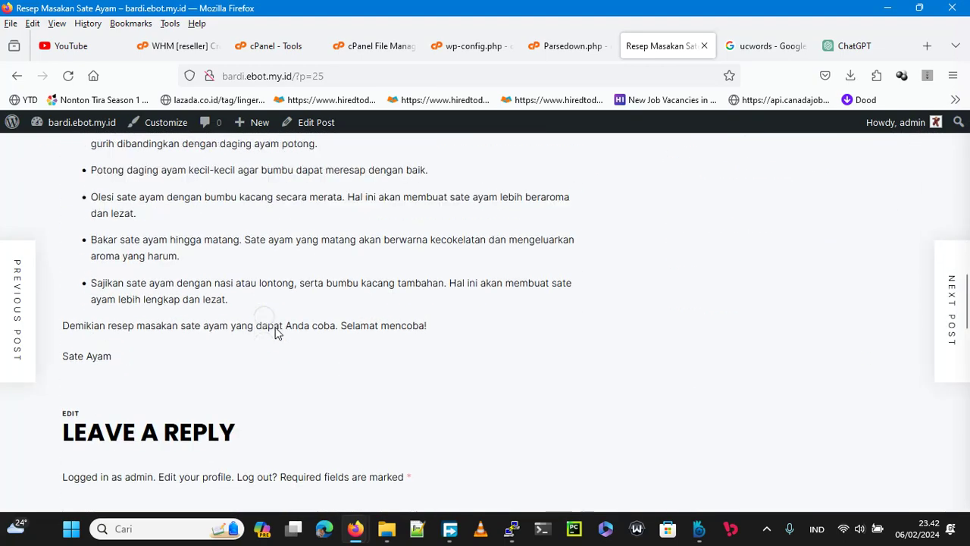
pyautogui.scroll(3, 276, 332)
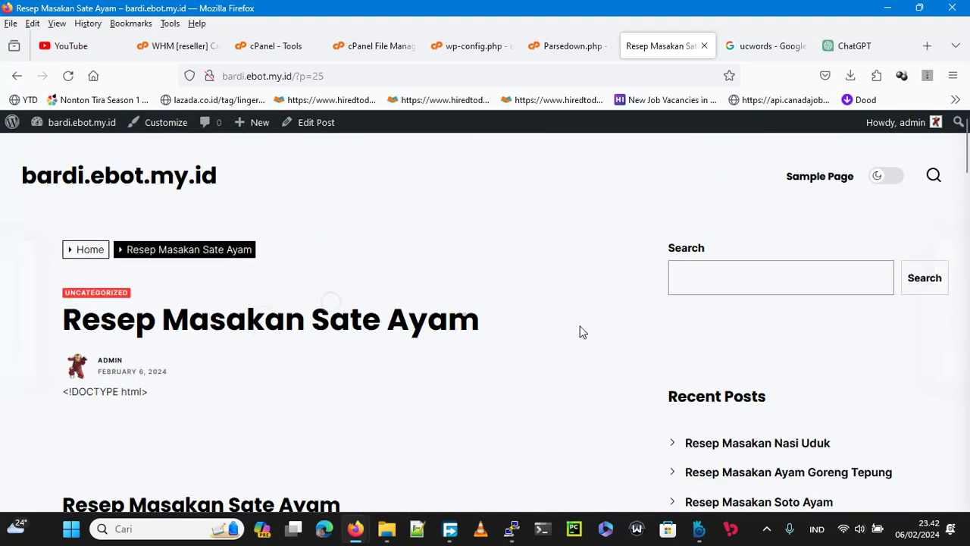
# - Open the "Resep Masakan Gado-gado" post from the list of recent posts
pyautogui.scroll(-4, 582, 332)
pyautogui.click(823, 250)
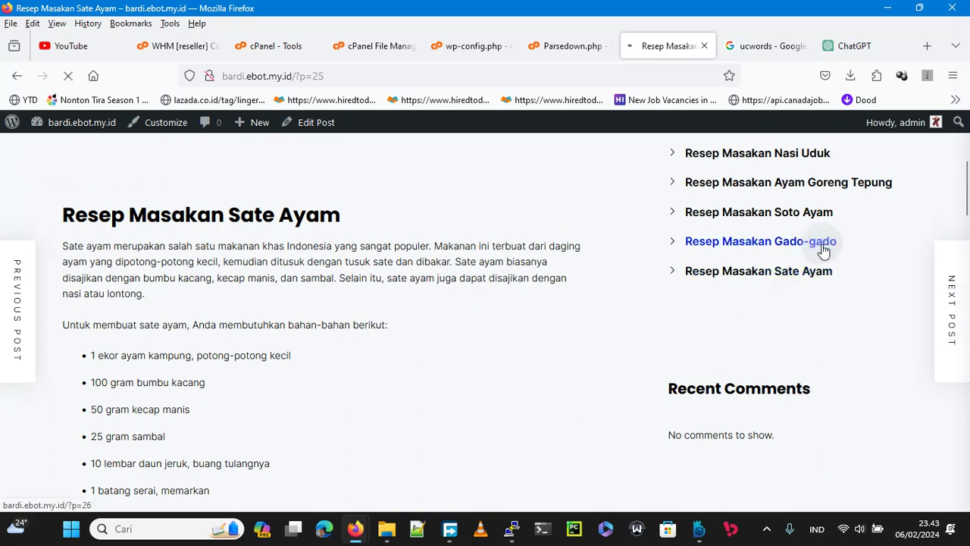